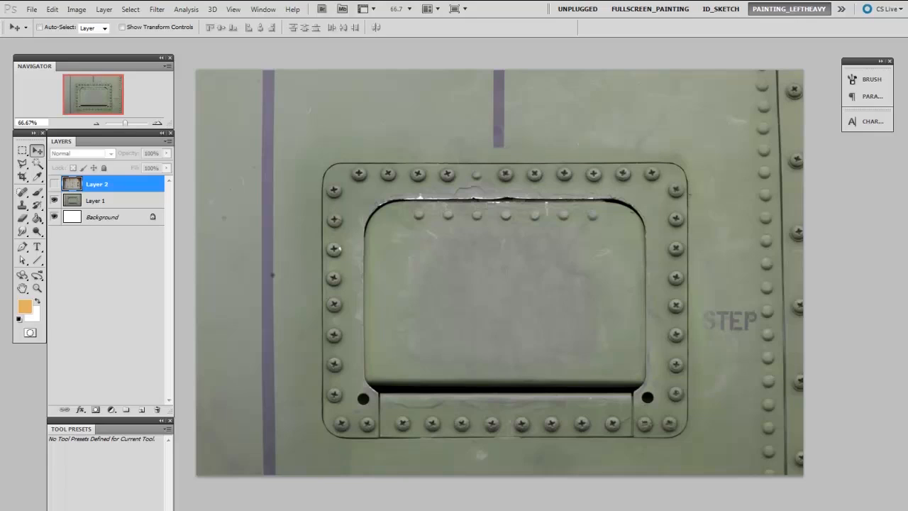
Select Layer 2 with the rusty metal texture and make it visible over the green panel
{"action": "left_click", "coordinate": [95, 200]}
{"action": "left_click", "coordinate": [96, 184]}
{"action": "left_click", "coordinate": [54, 183]}
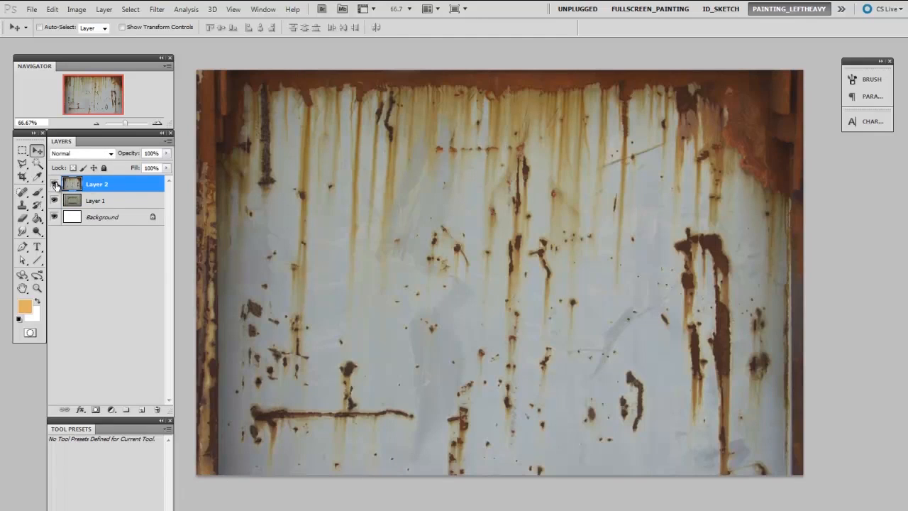
{"action": "left_click", "coordinate": [54, 184]}
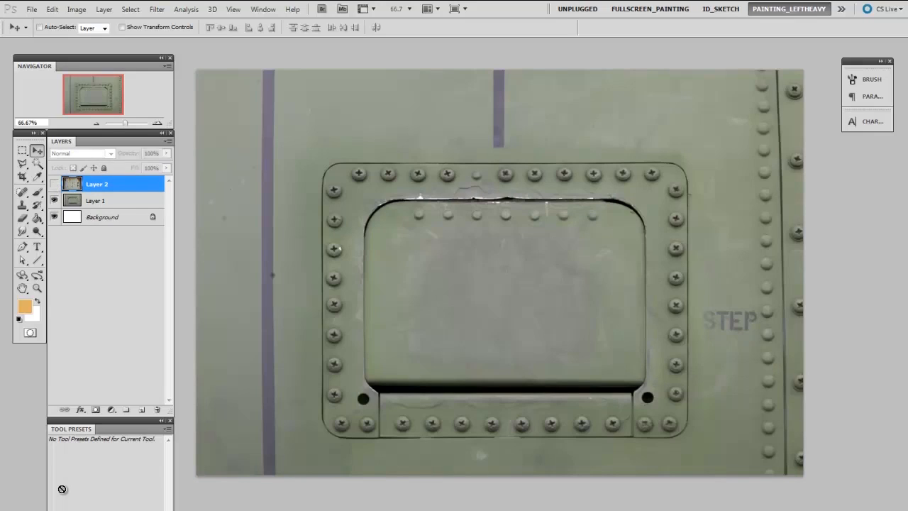
{"action": "left_click", "coordinate": [54, 184]}
Try the Multiply blend mode on the rust texture layer and return it to Normal
{"action": "left_click", "coordinate": [91, 153]}
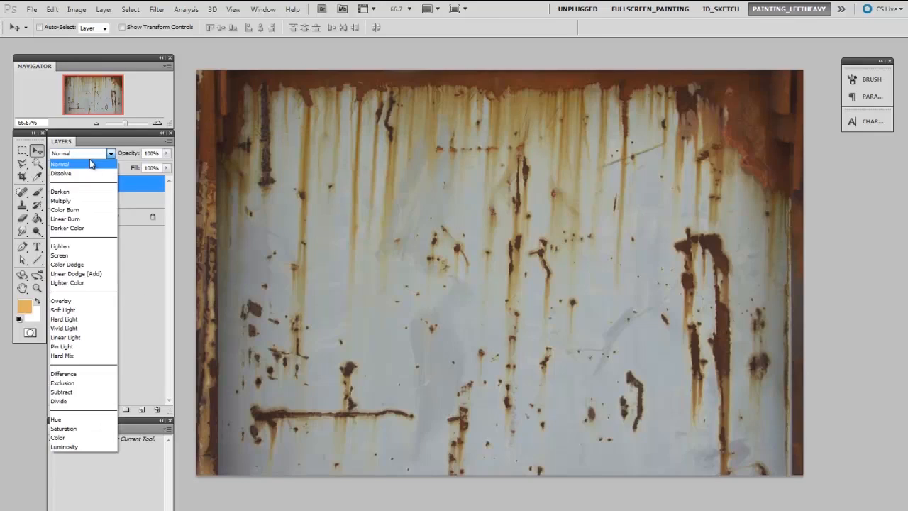
{"action": "left_click", "coordinate": [78, 201]}
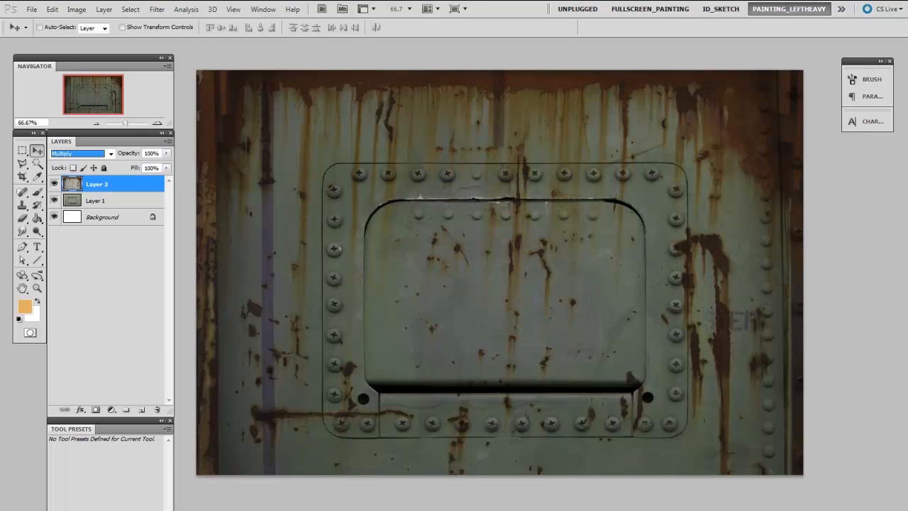
{"action": "left_click", "coordinate": [79, 153]}
{"action": "left_click", "coordinate": [67, 159]}
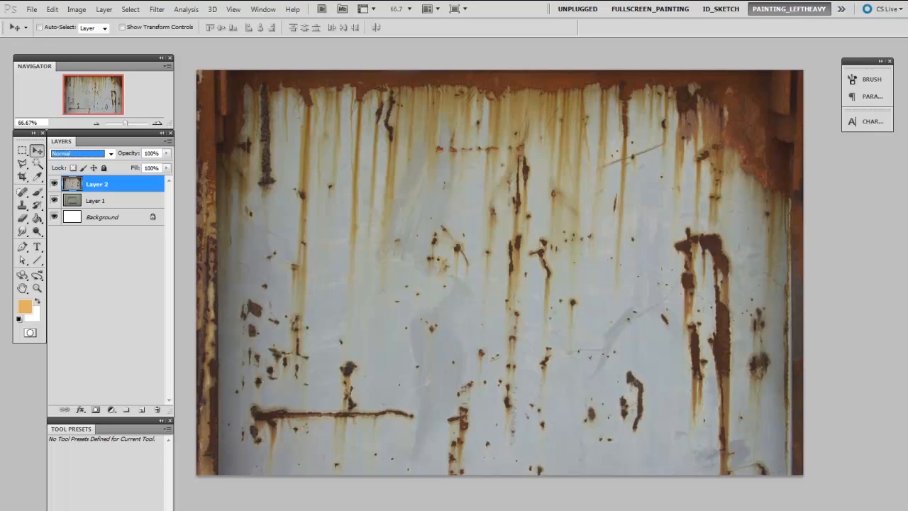
Open the layer style blending options for the rust texture layer
{"action": "double_click", "coordinate": [73, 185]}
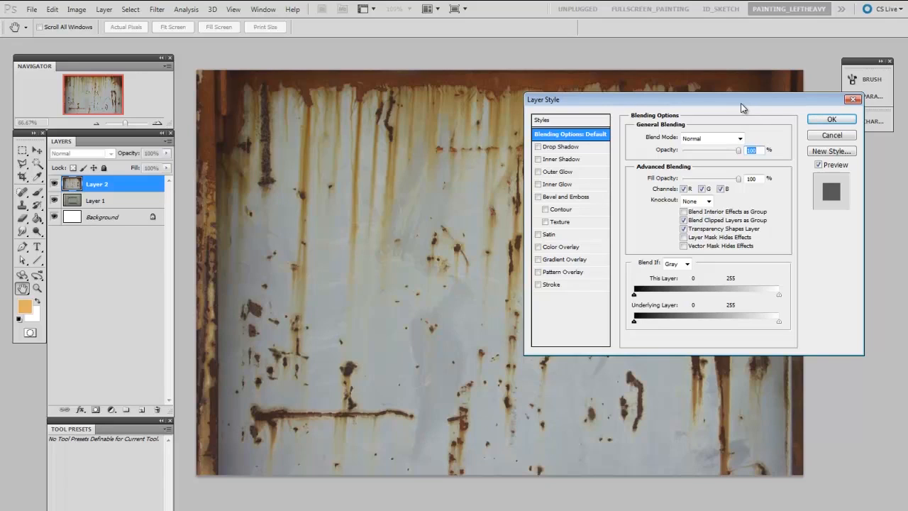
{"action": "left_click_drag", "start_coordinate": [743, 107], "coordinate": [739, 108]}
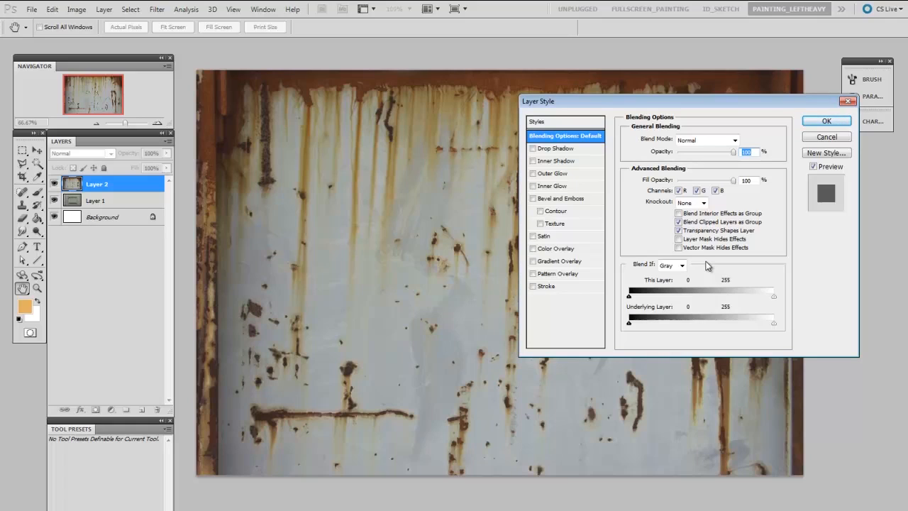
Try Blend If on This Layer with the white limit at 116 and the black limit split at 53 / 125, resetting both
{"action": "left_click_drag", "start_coordinate": [774, 299], "coordinate": [695, 299]}
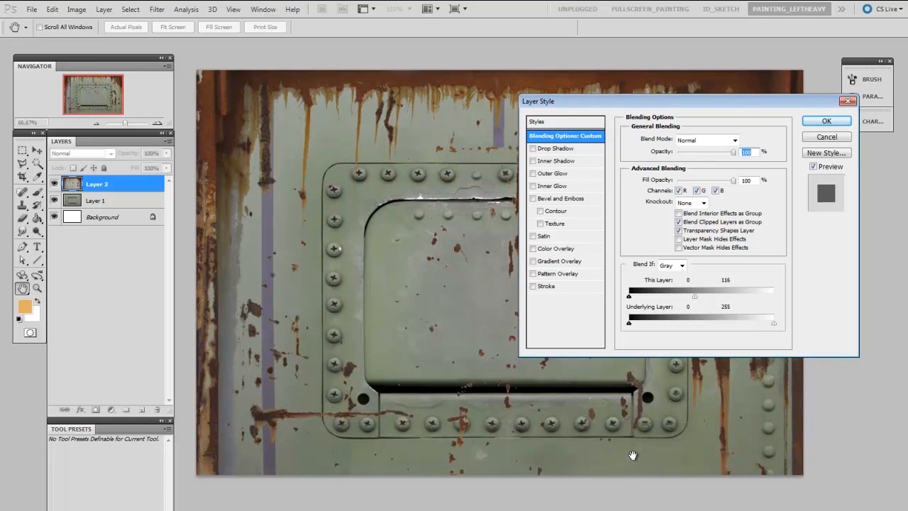
{"action": "left_click_drag", "start_coordinate": [693, 299], "coordinate": [776, 304]}
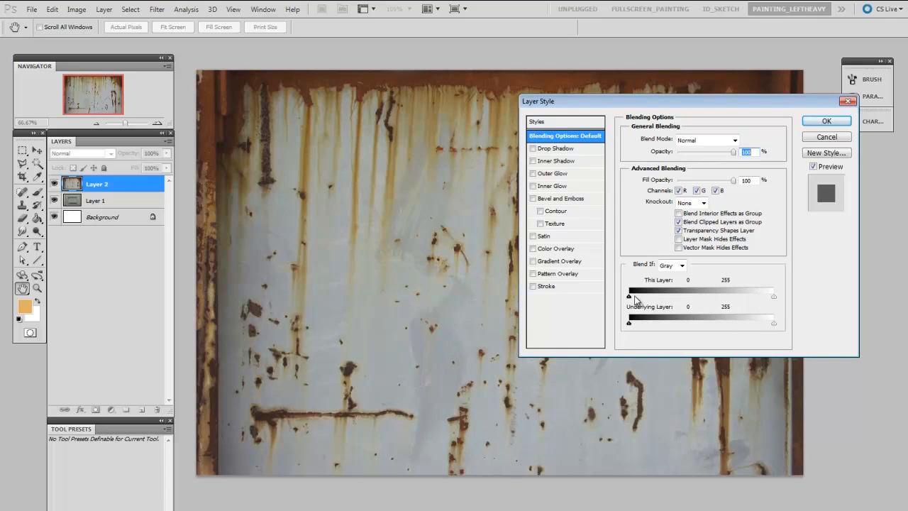
{"action": "left_click_drag", "start_coordinate": [629, 296], "coordinate": [697, 298]}
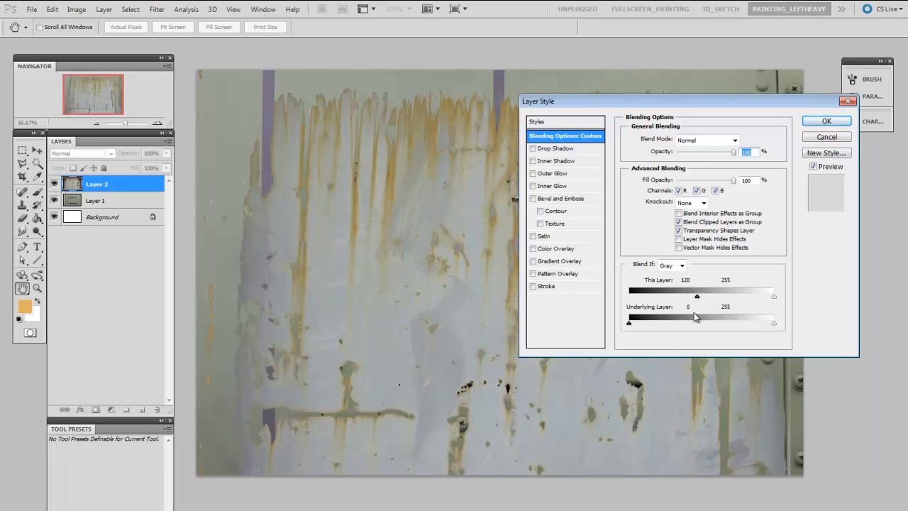
{"action": "left_click_drag", "start_coordinate": [696, 297], "coordinate": [679, 302]}
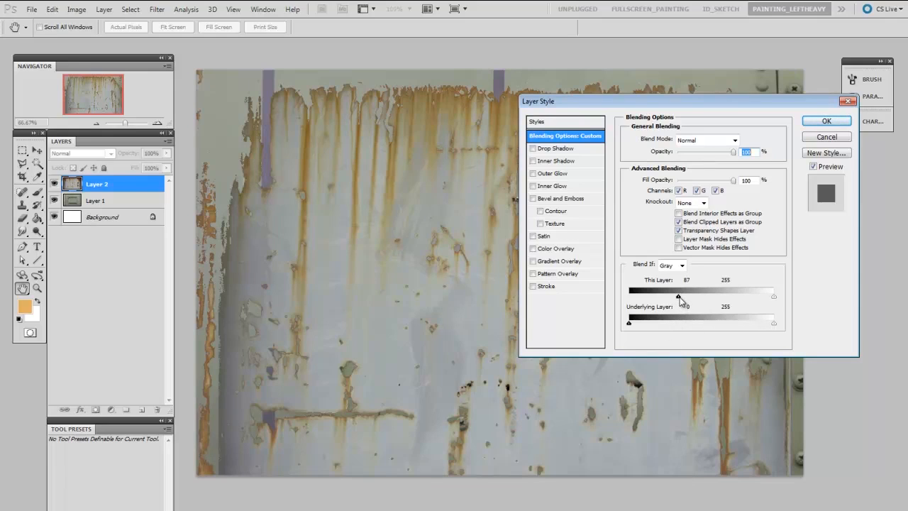
{"action": "mouse_move", "coordinate": [679, 299]}
{"action": "left_mouse_down"}
{"action": "mouse_move", "coordinate": [686, 299]}
{"action": "mouse_move", "coordinate": [669, 299]}
{"action": "left_mouse_up"}
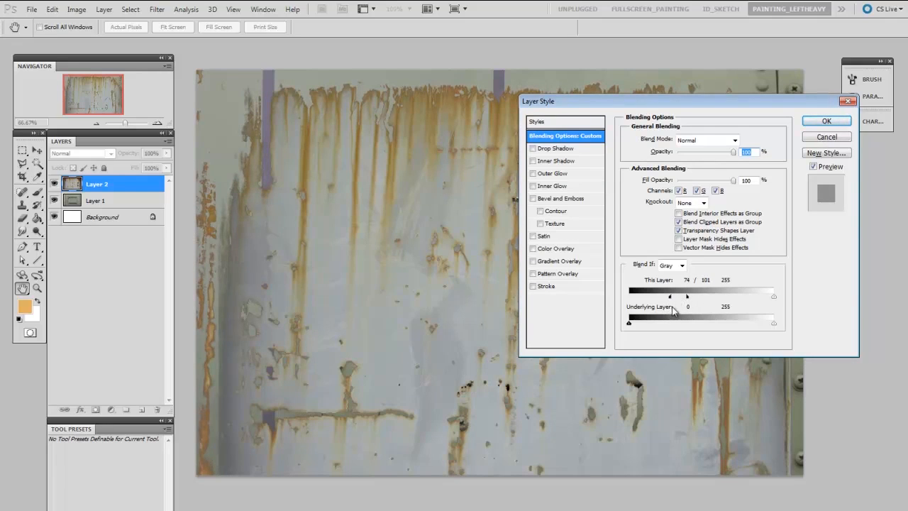
{"action": "left_click_drag", "start_coordinate": [686, 298], "coordinate": [660, 300]}
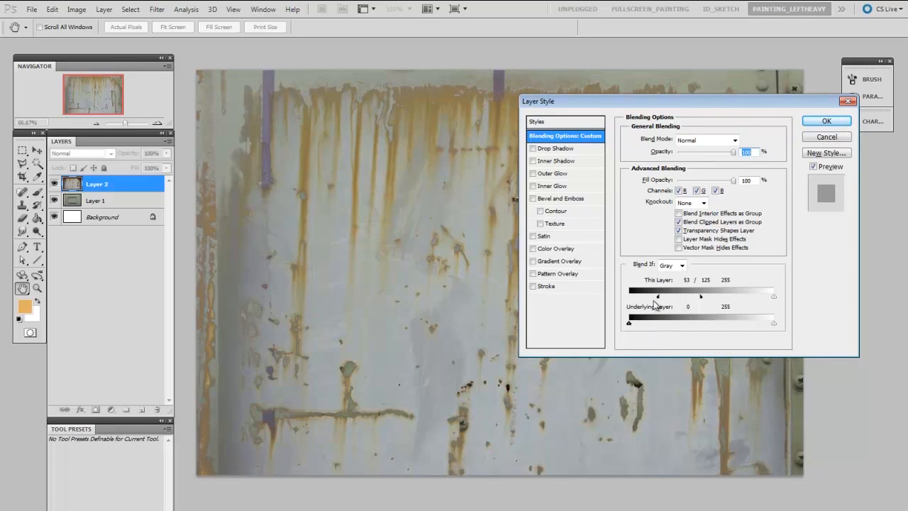
{"action": "left_click_drag", "start_coordinate": [658, 295], "coordinate": [618, 298]}
{"action": "left_click_drag", "start_coordinate": [700, 297], "coordinate": [624, 299]}
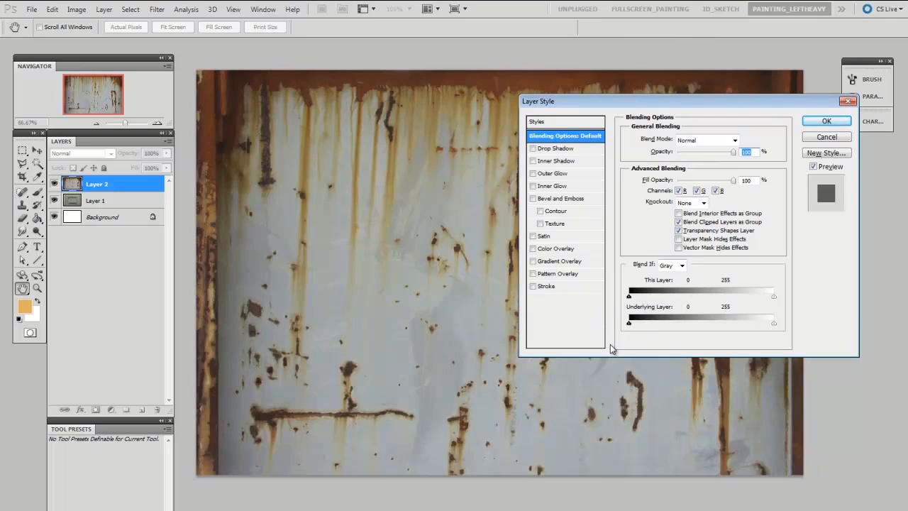
Split the This Layer white limit of Blend If at 113 / 152 for the rust layer and apply the layer style
{"action": "left_click_drag", "start_coordinate": [774, 297], "coordinate": [718, 299]}
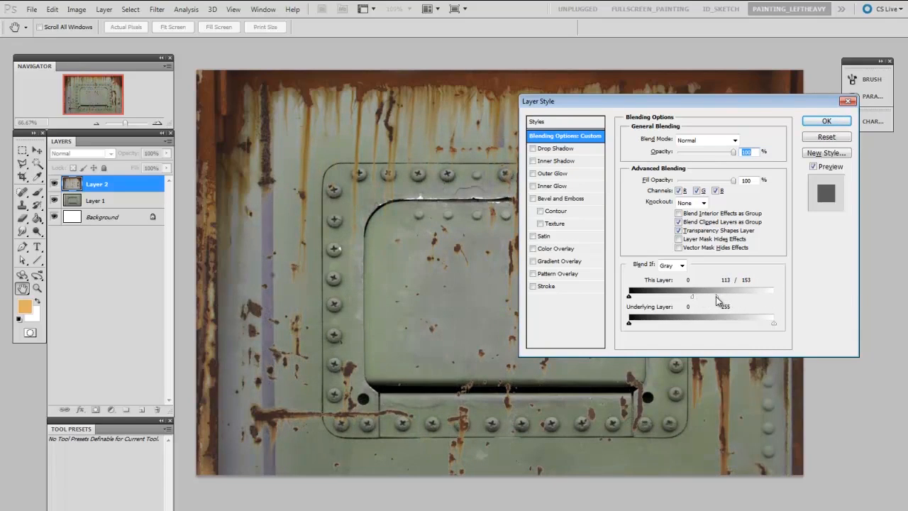
{"action": "left_click_drag", "start_coordinate": [719, 300], "coordinate": [716, 300]}
{"action": "left_click", "coordinate": [826, 121]}
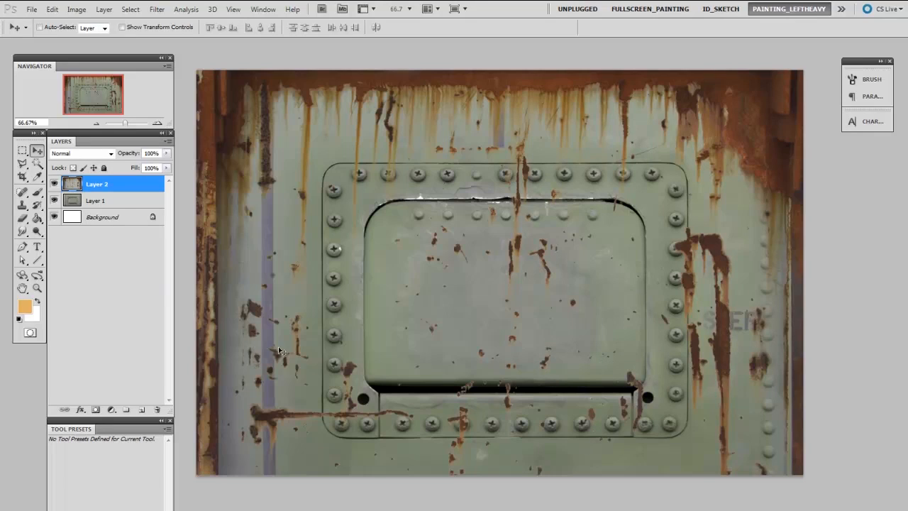
Review the rust layer's Blend If settings in its layer style without changing them
{"action": "double_click", "coordinate": [72, 183]}
{"action": "left_click_drag", "start_coordinate": [731, 110], "coordinate": [729, 95]}
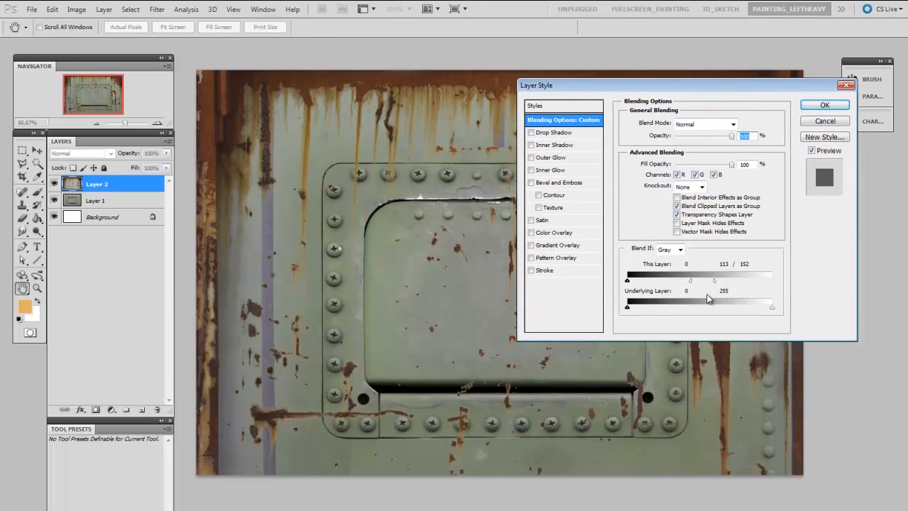
{"action": "left_click", "coordinate": [823, 105]}
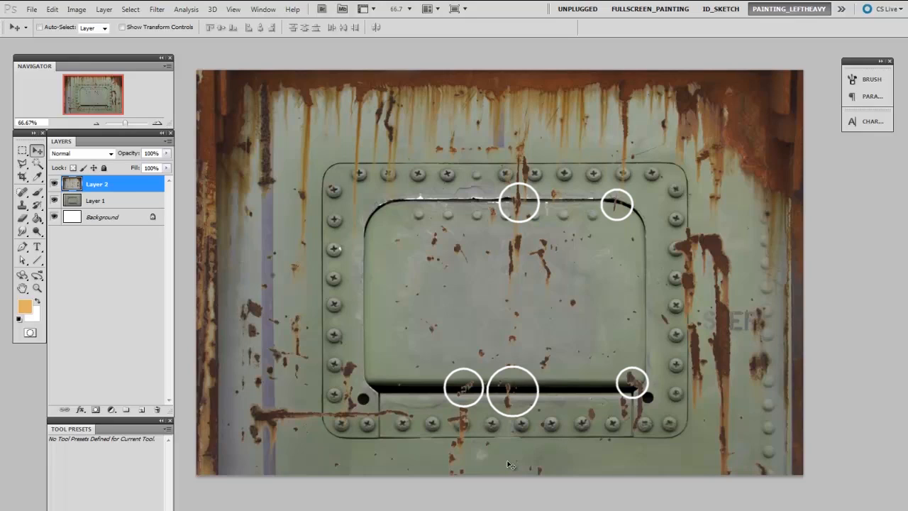
Split the Underlying Layer black limit of Blend If at 83 / 117 for the rust layer and apply the layer style
{"action": "double_click", "coordinate": [74, 183]}
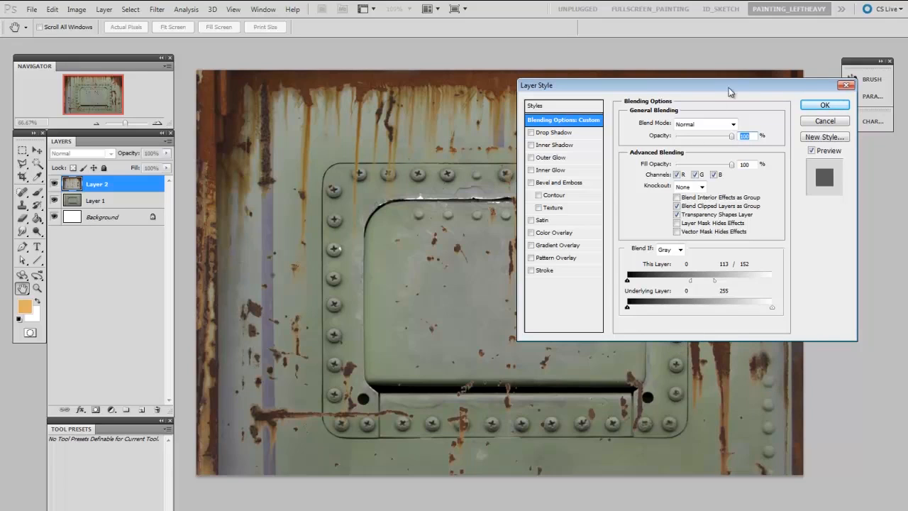
{"action": "left_click_drag", "start_coordinate": [681, 88], "coordinate": [723, 53]}
{"action": "left_click_drag", "start_coordinate": [670, 273], "coordinate": [722, 276]}
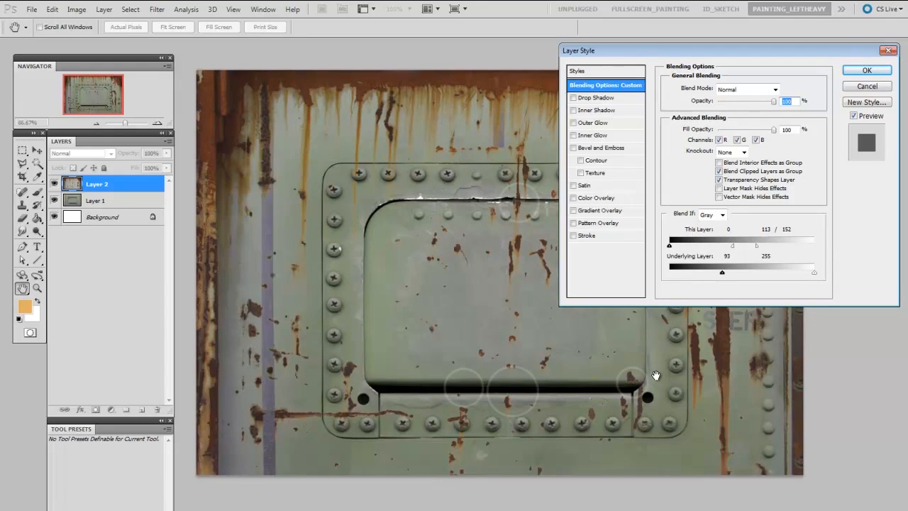
{"action": "key", "text": "alt"}
{"action": "left_click_drag", "start_coordinate": [723, 277], "coordinate": [738, 277]}
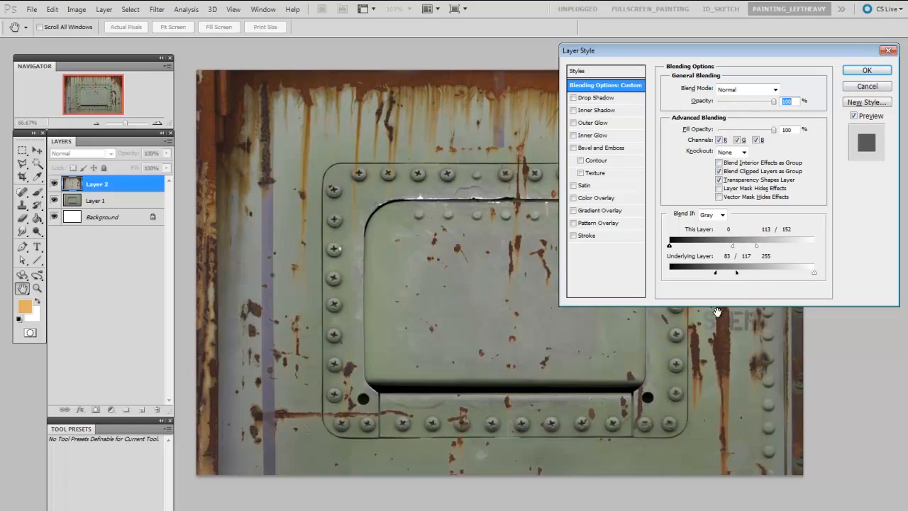
{"action": "left_click", "coordinate": [867, 71]}
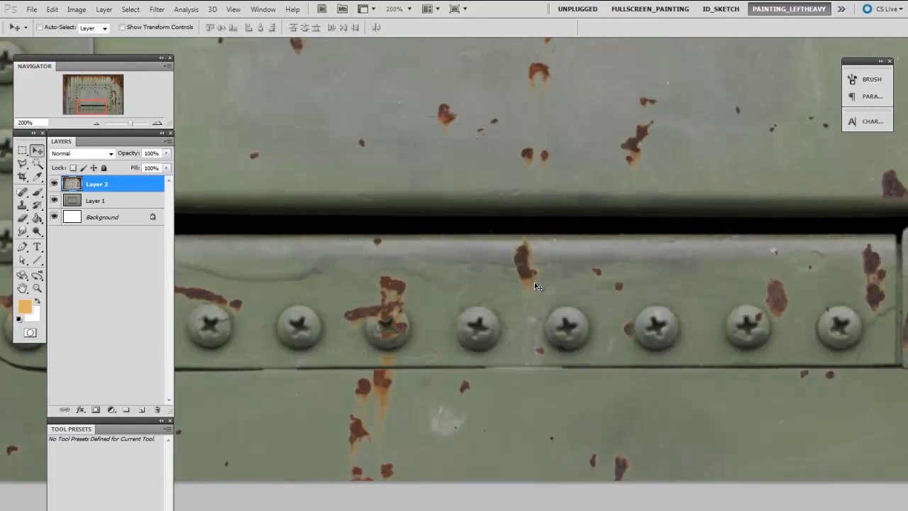
Compare the dark gap along the hatch's upper edge with the rust layer hidden and shown
{"action": "scroll", "coordinate": [608, 223], "scroll_direction": "up", "scroll_amount": 3}
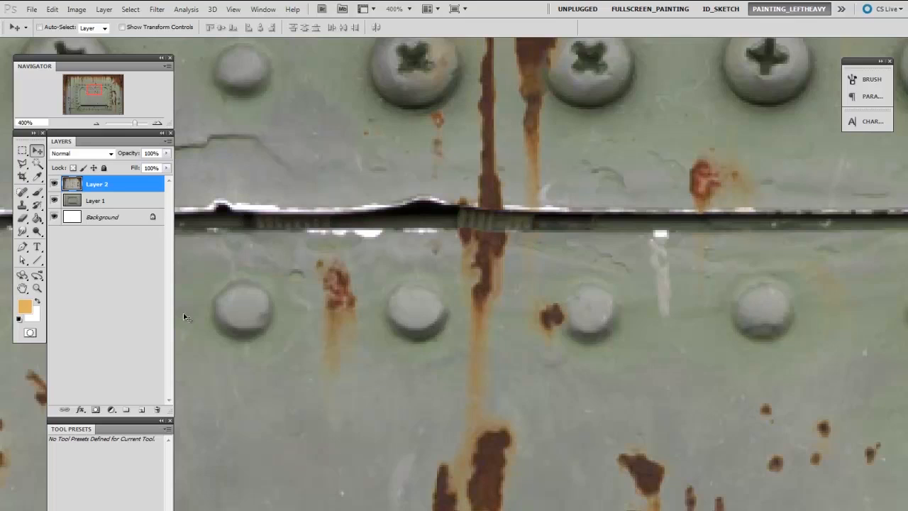
{"action": "left_click", "coordinate": [54, 184]}
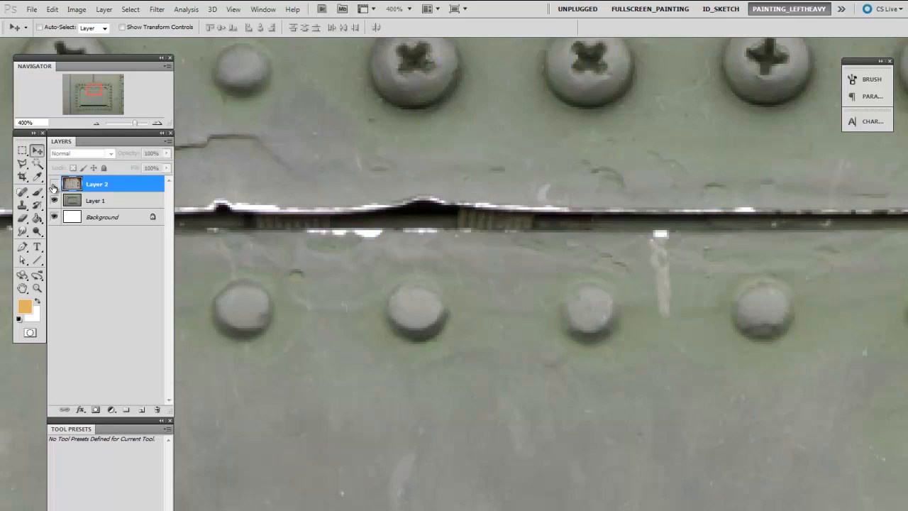
{"action": "left_click", "coordinate": [54, 184]}
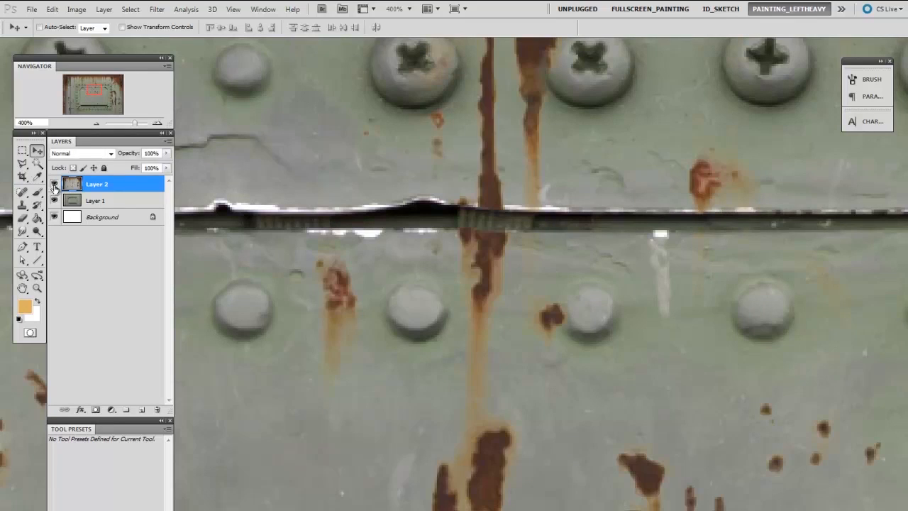